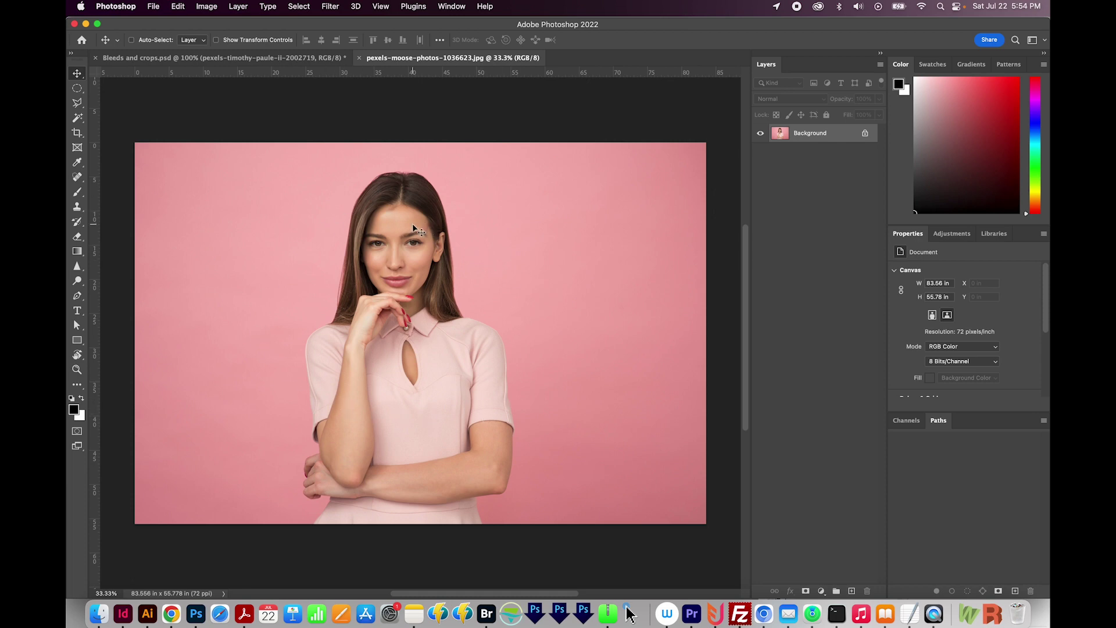
Step: Select the woman with Select Subject and copy her onto a new Layer 1
key("w")
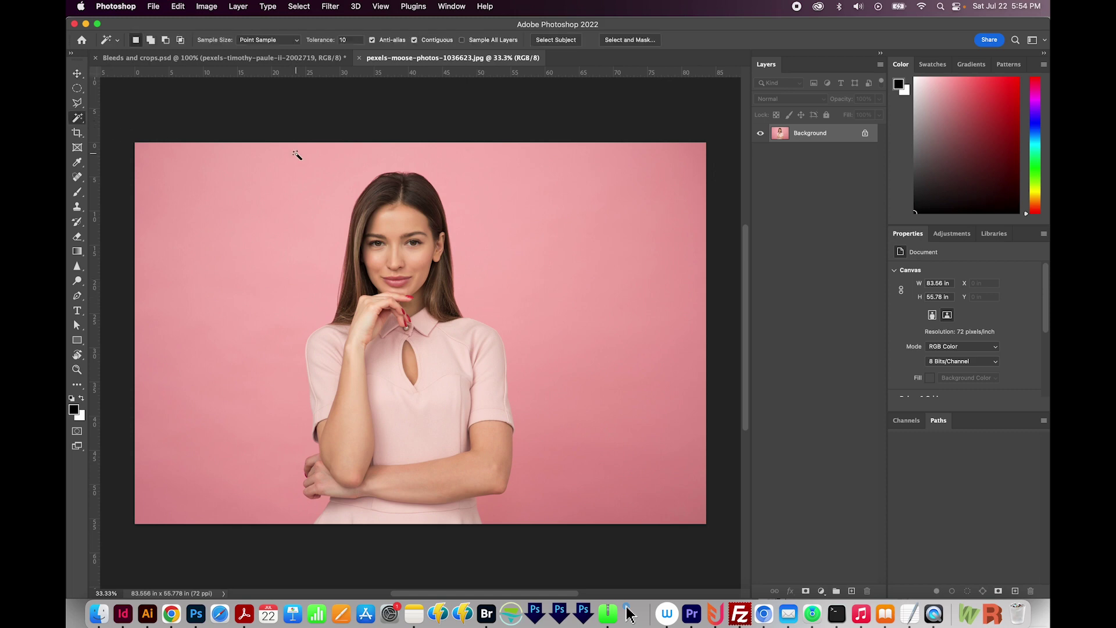
left_click(557, 40)
key("super+j")
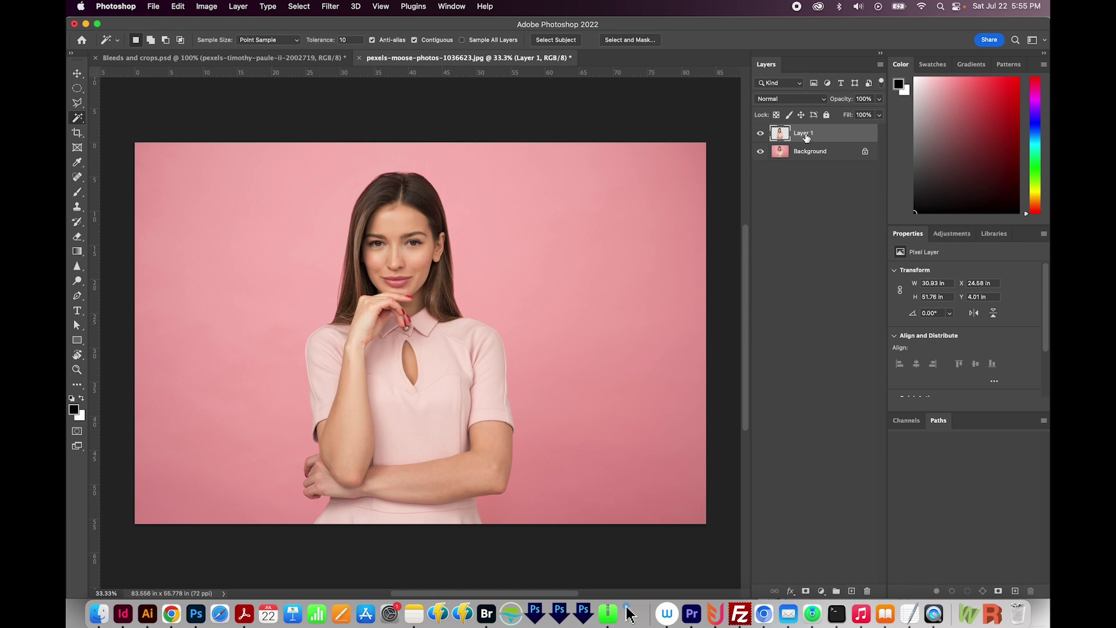
left_click_drag(78, 91, 79, 93)
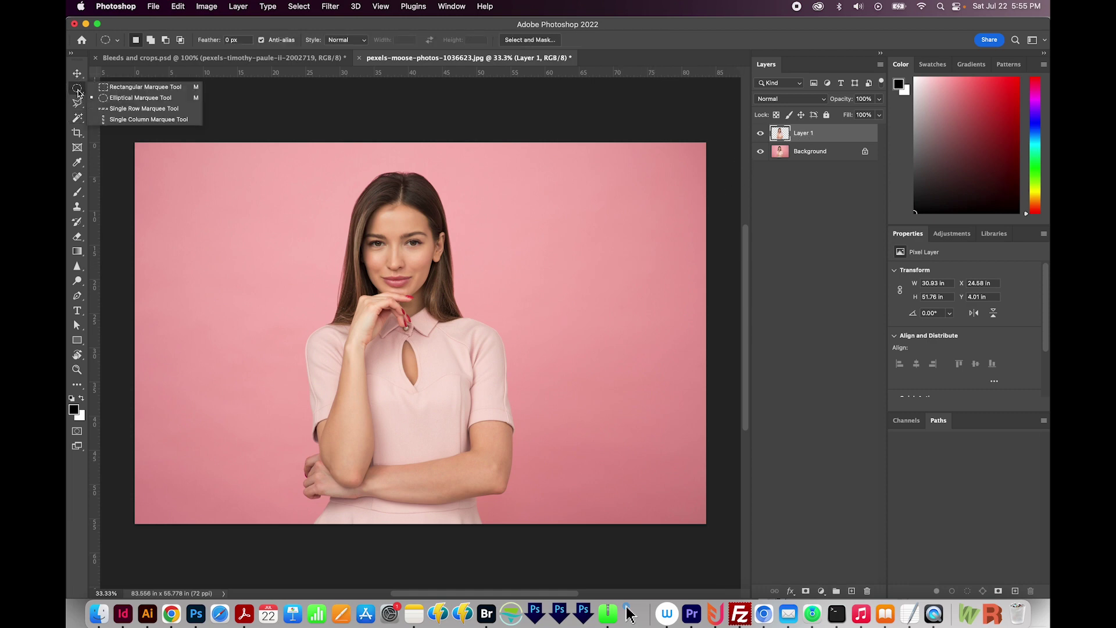
Step: Draw a circular elliptical selection around the woman and unlock the Background as Layer 0
left_click(79, 93)
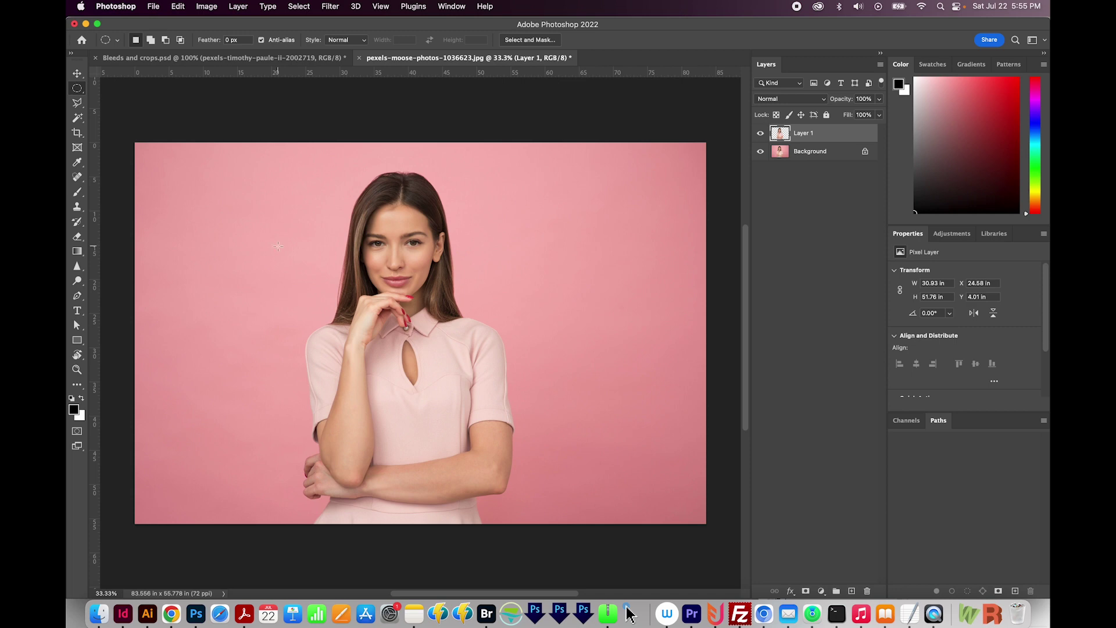
left_click_drag(260, 199, 540, 505)
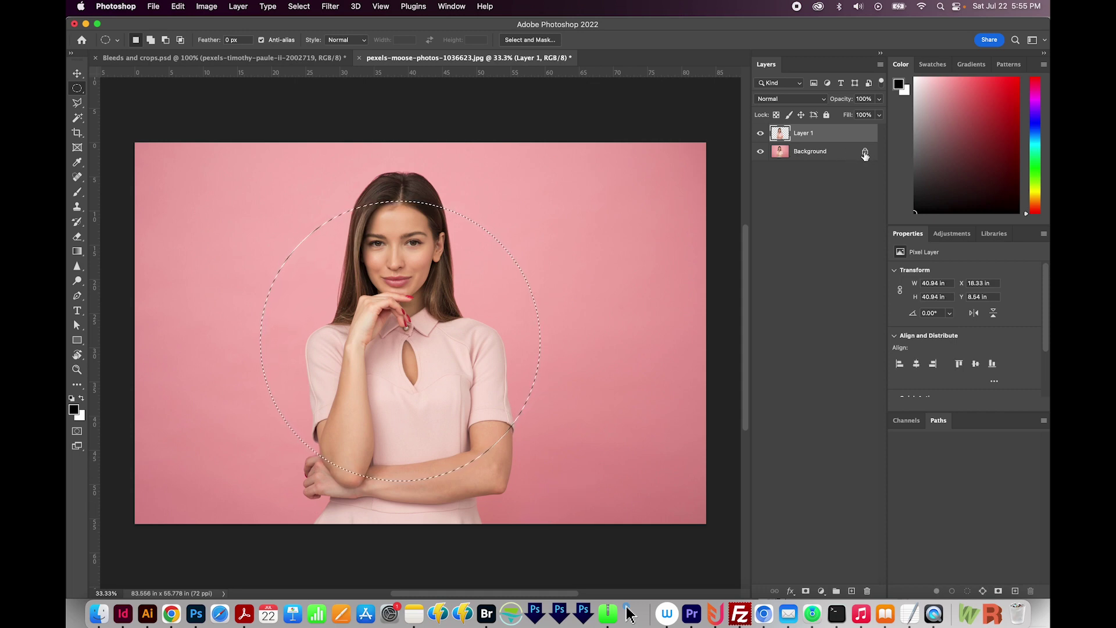
left_click(865, 153)
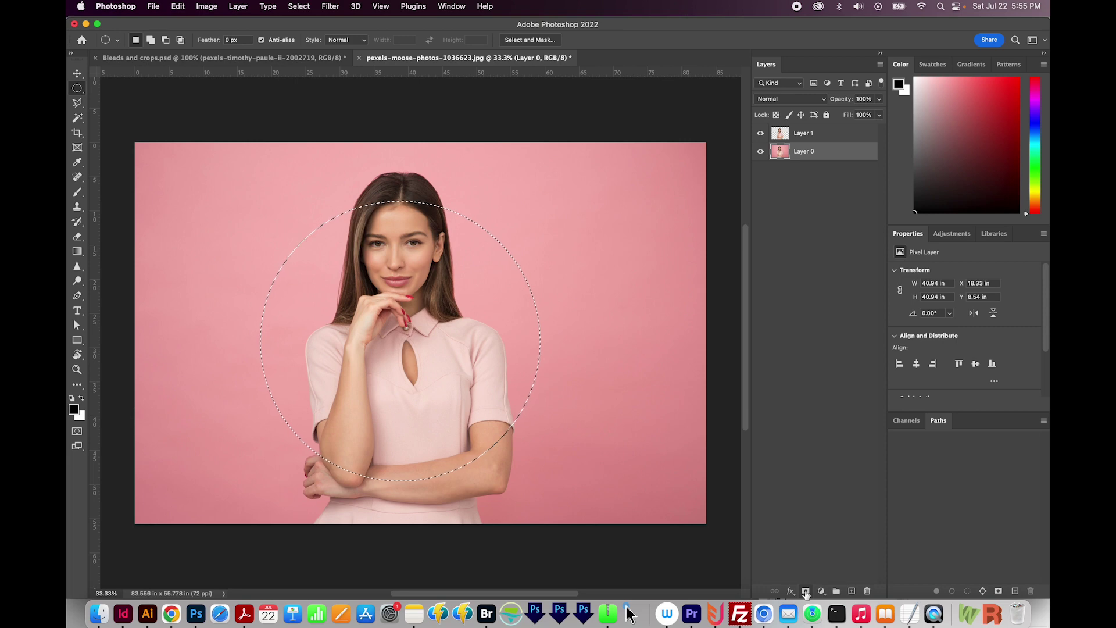
Step: Mask Layer 0 to the circle and copy that mask onto Layer 1
left_click(805, 591)
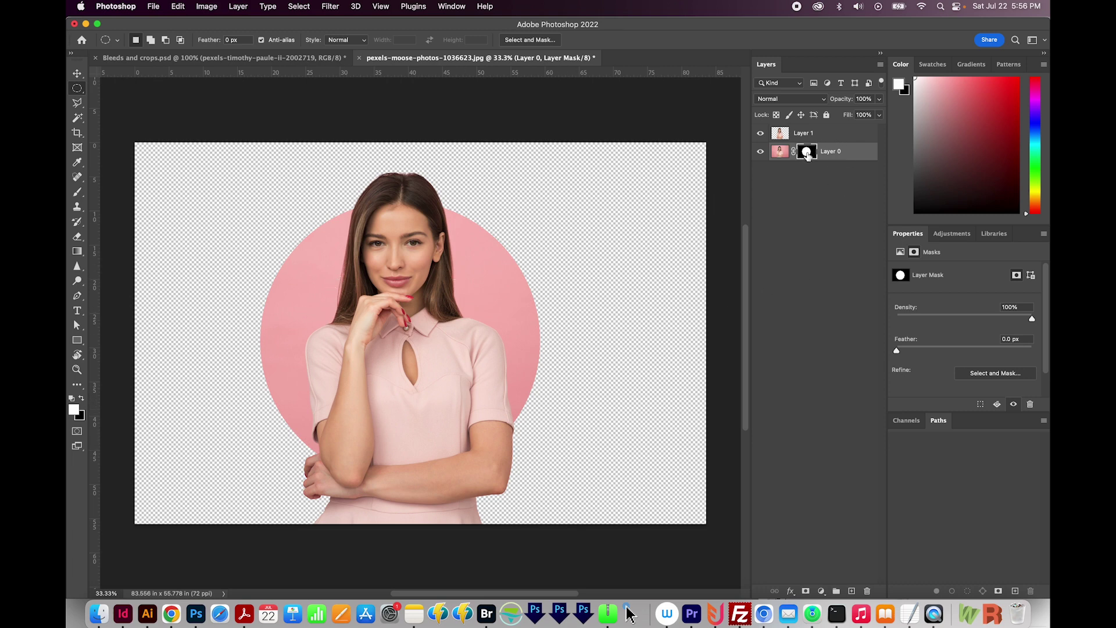
left_click_drag(806, 152, 807, 135)
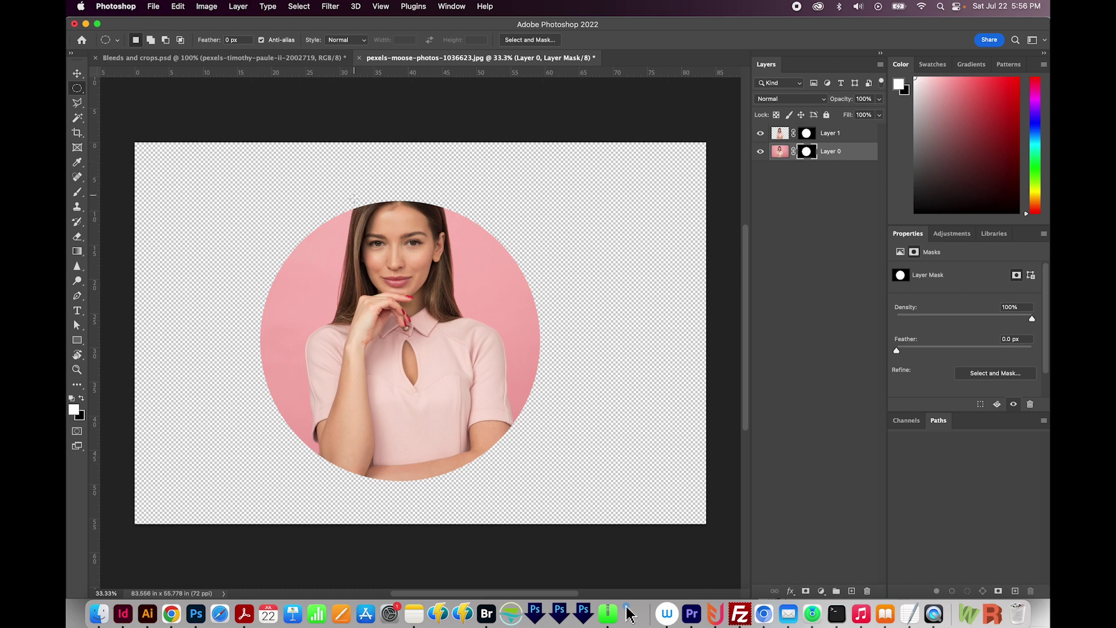
Step: Target Layer 1's mask and set the foreground colour to white
left_click(806, 134)
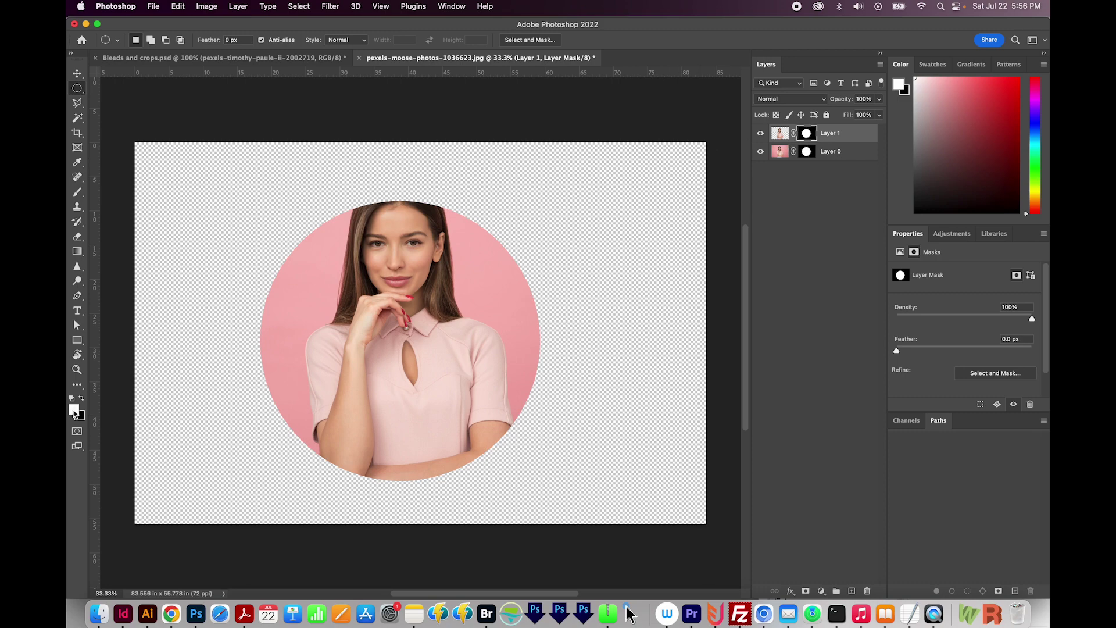
left_click(75, 412)
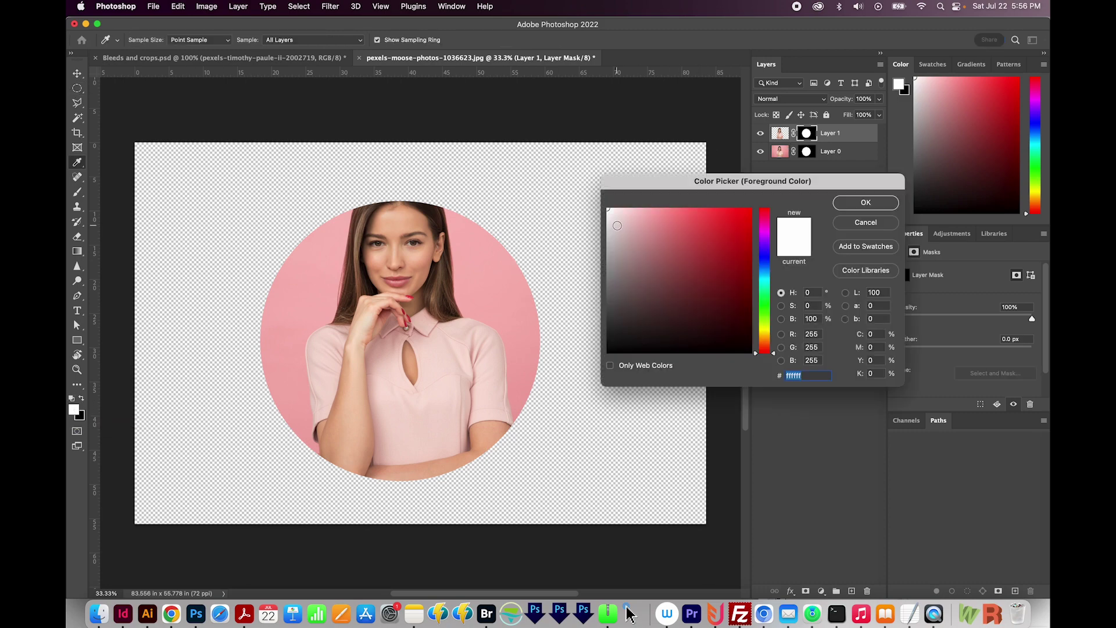
left_click_drag(617, 226, 599, 200)
left_click(866, 202)
Step: Paint with a roughly 606 px brush to reveal her head and hair above the circle
key("b")
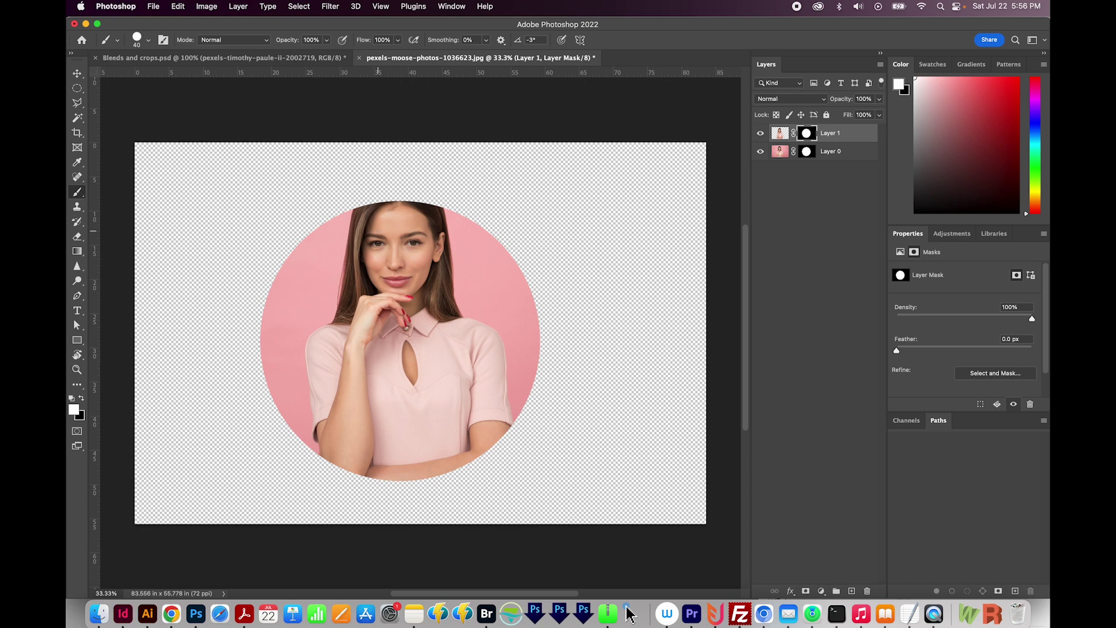
left_click_drag(379, 231, 438, 235)
mouse_move(372, 215)
left_mouse_down()
mouse_move(385, 192)
mouse_move(416, 191)
left_mouse_up()
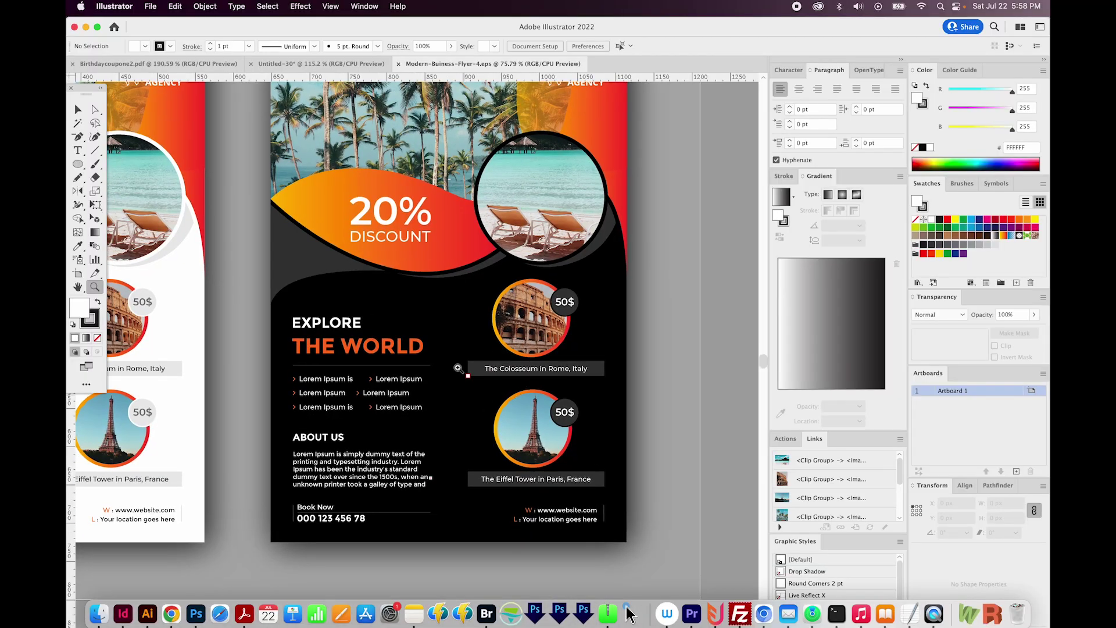
Step: Select the black background and every shape sharing its black fill colour
left_click(455, 314)
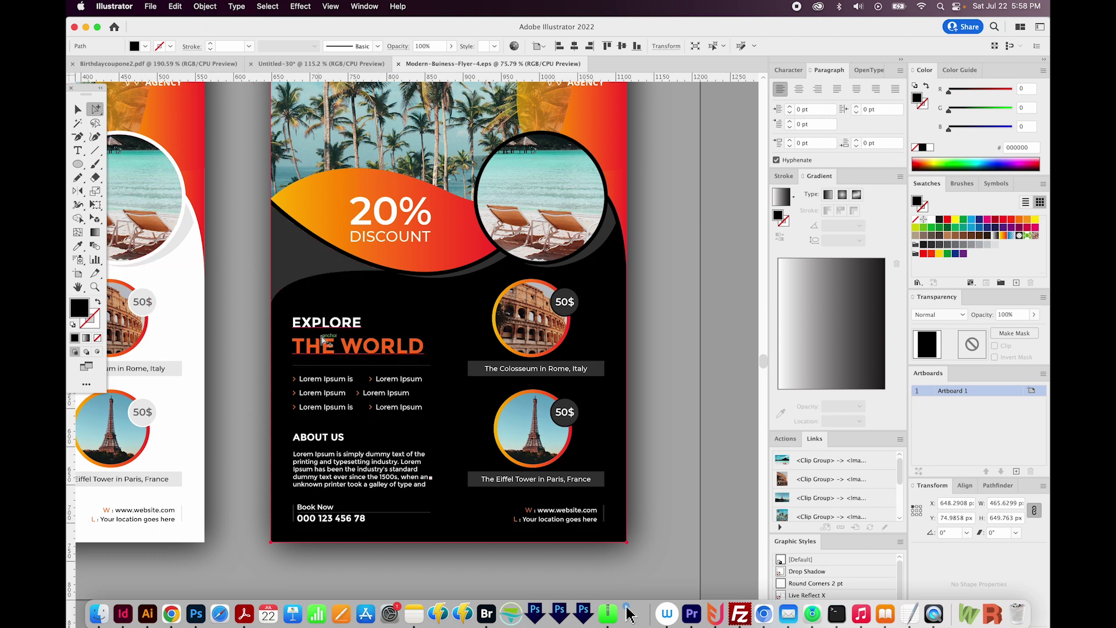
scroll(474, 333, "left", 5)
left_click_drag(474, 332, 408, 331)
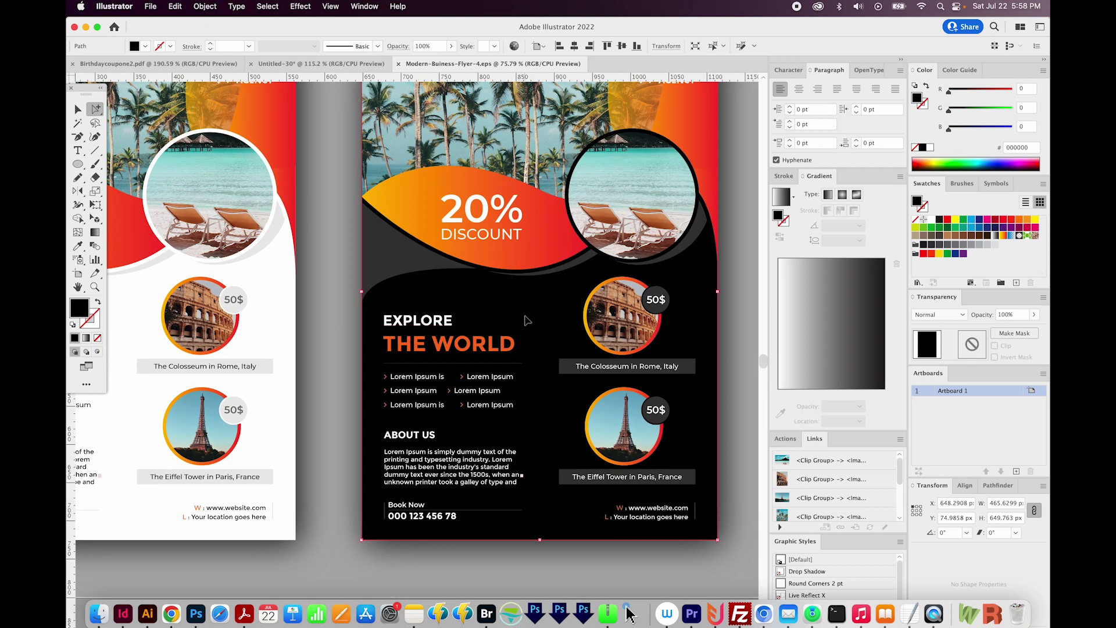
left_click(268, 6)
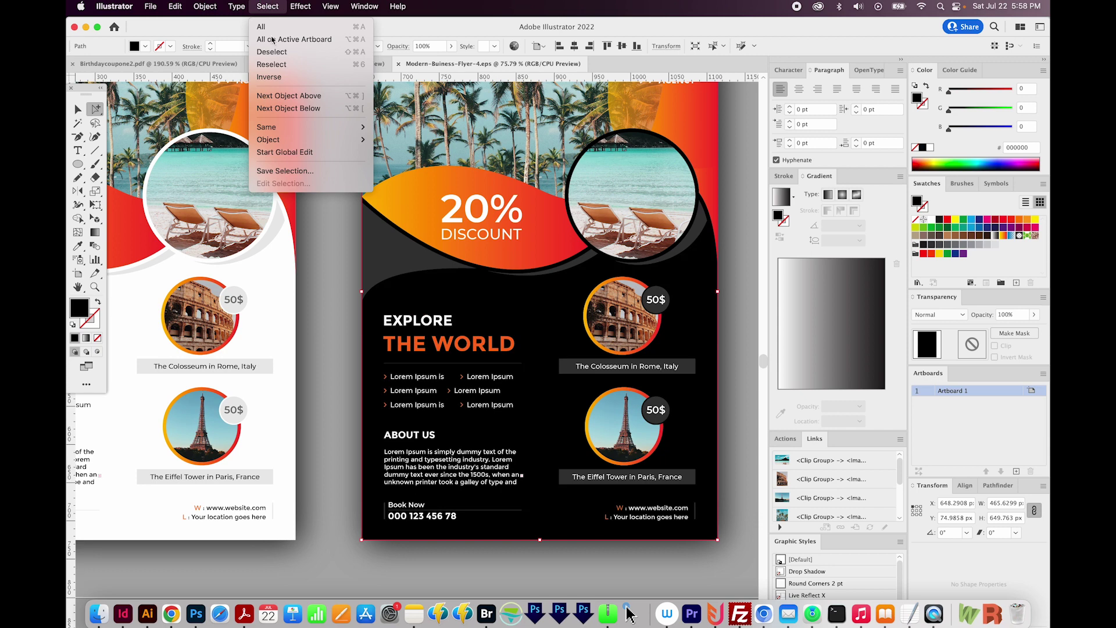
mouse_move(284, 129)
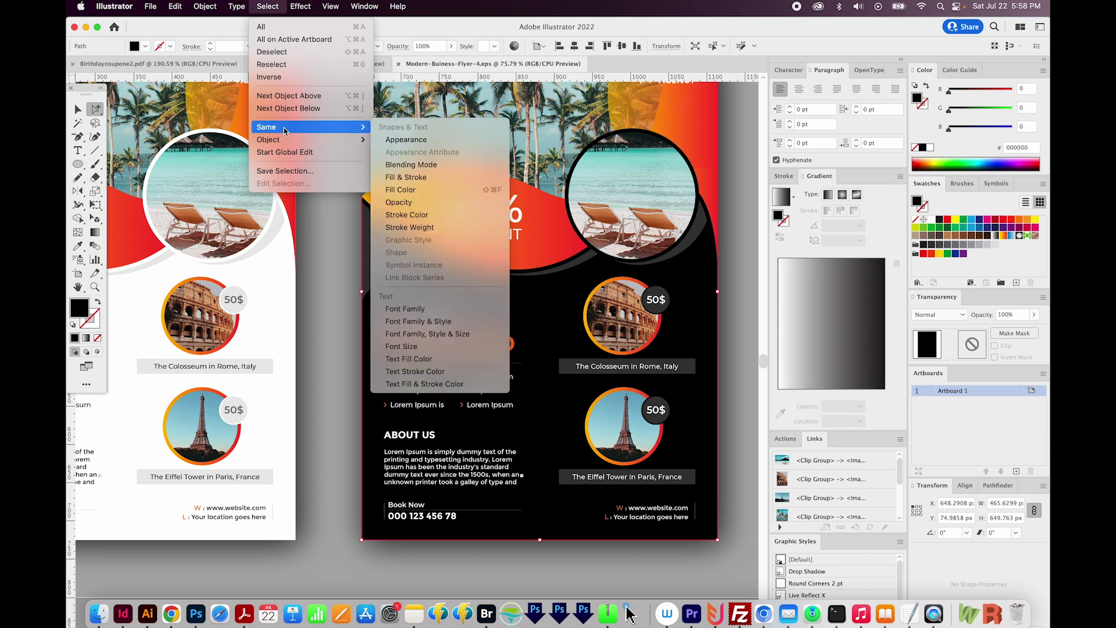
left_click(412, 191)
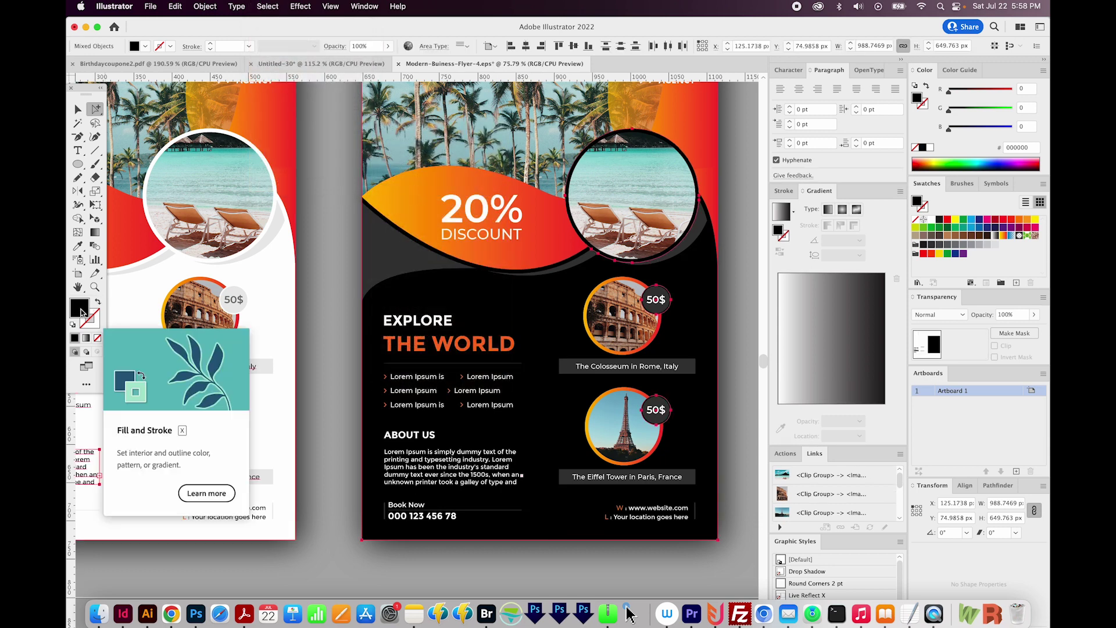
Step: Change the selected fill colour to dark grey 191919
double_click(80, 308)
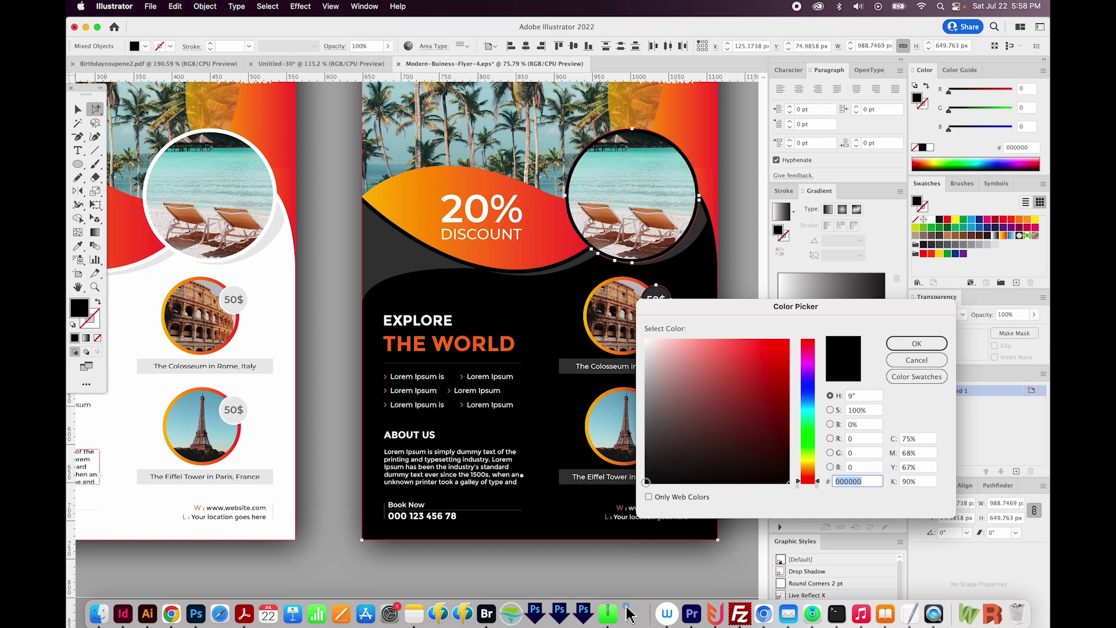
type("191919")
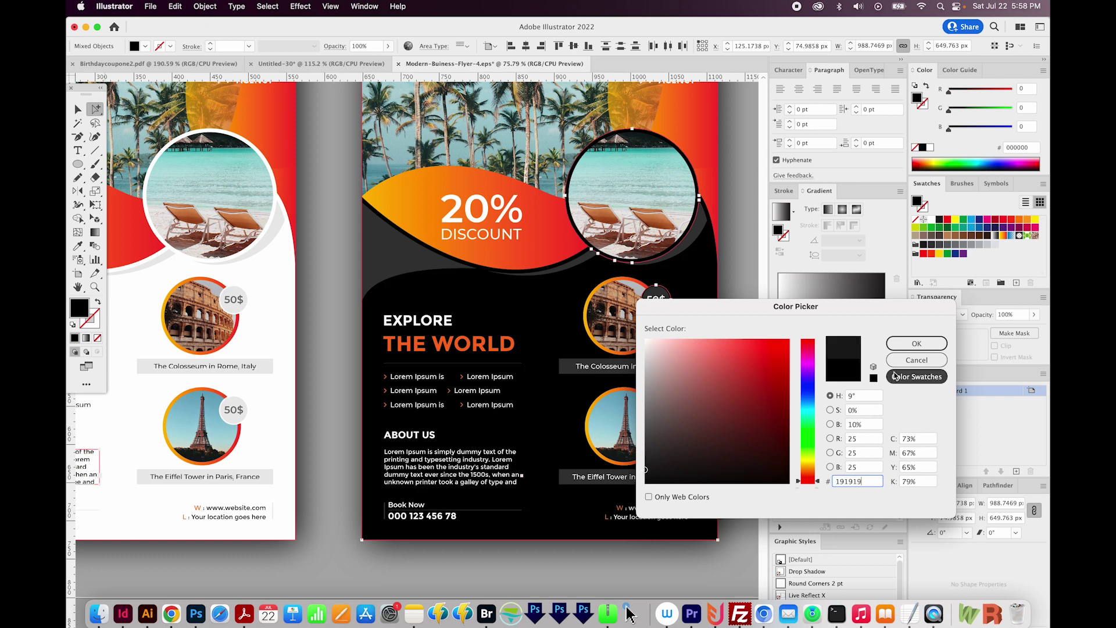
left_click(916, 343)
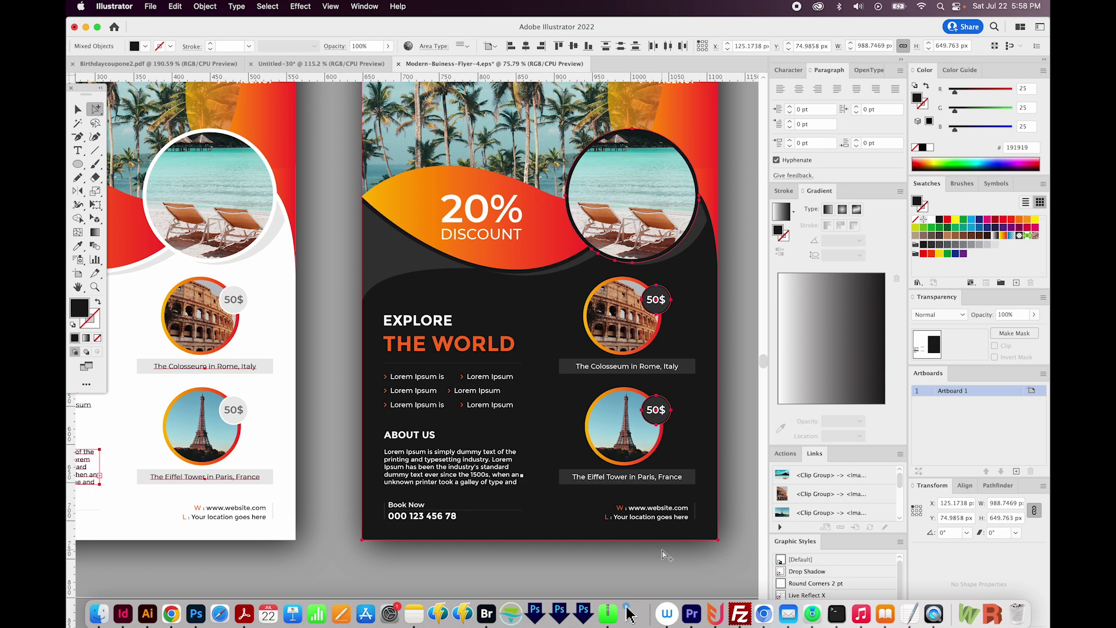
Step: Deselect everything and zoom out to see the flyers whole
key("v")
left_click(665, 555)
scroll(582, 512, "up", 2)
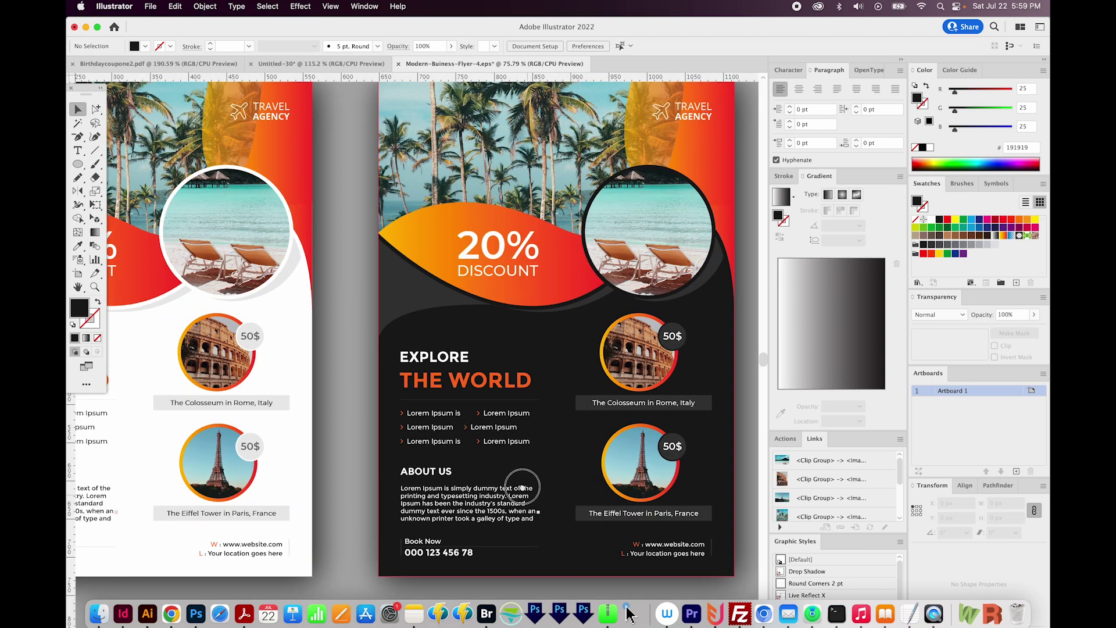
scroll(336, 442, "left", 5)
scroll(336, 442, "down", 2)
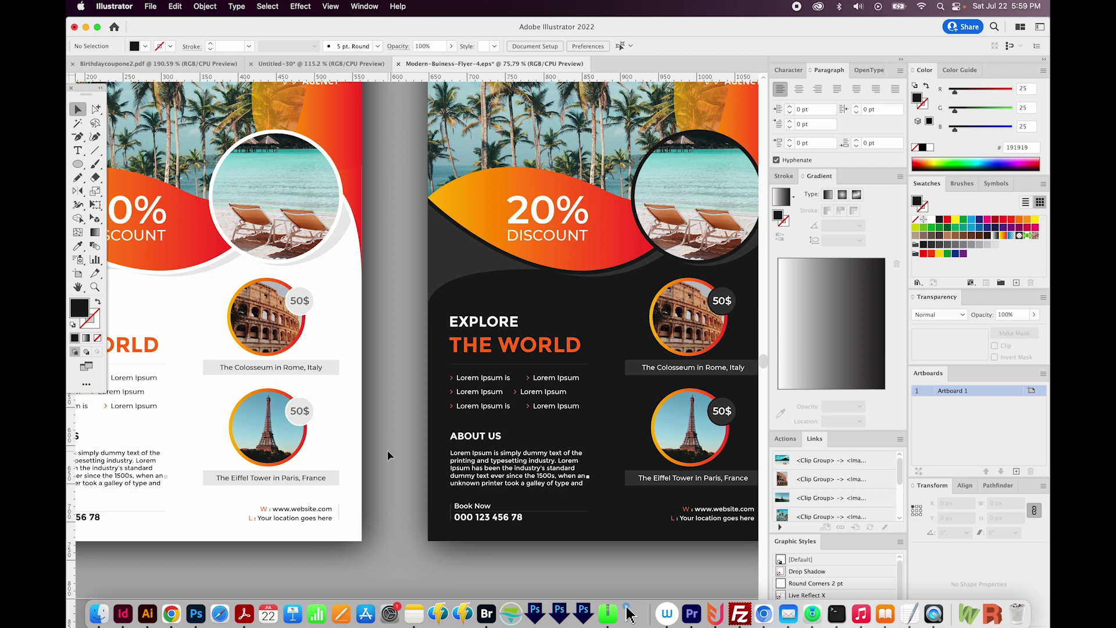
key("super+minus")
key("super+minus")
key("super+minus")
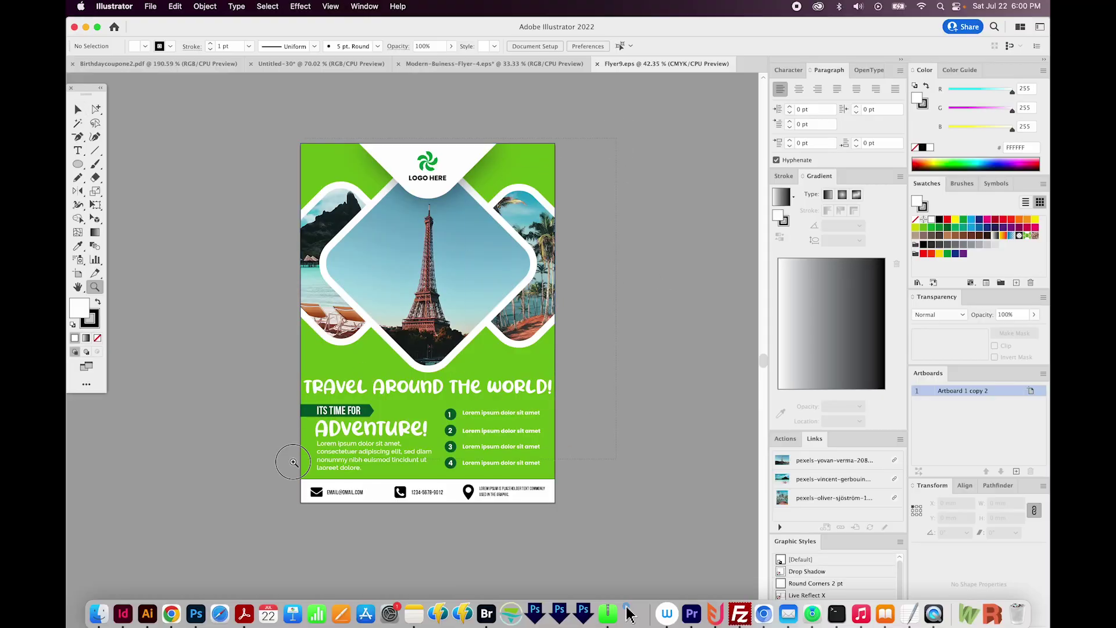
scroll(294, 463, "up", 3)
Step: Shrink the TRAVEL AROUND THE WORLD! headline and the ADVENTURE! text
scroll(402, 499, "down", 2)
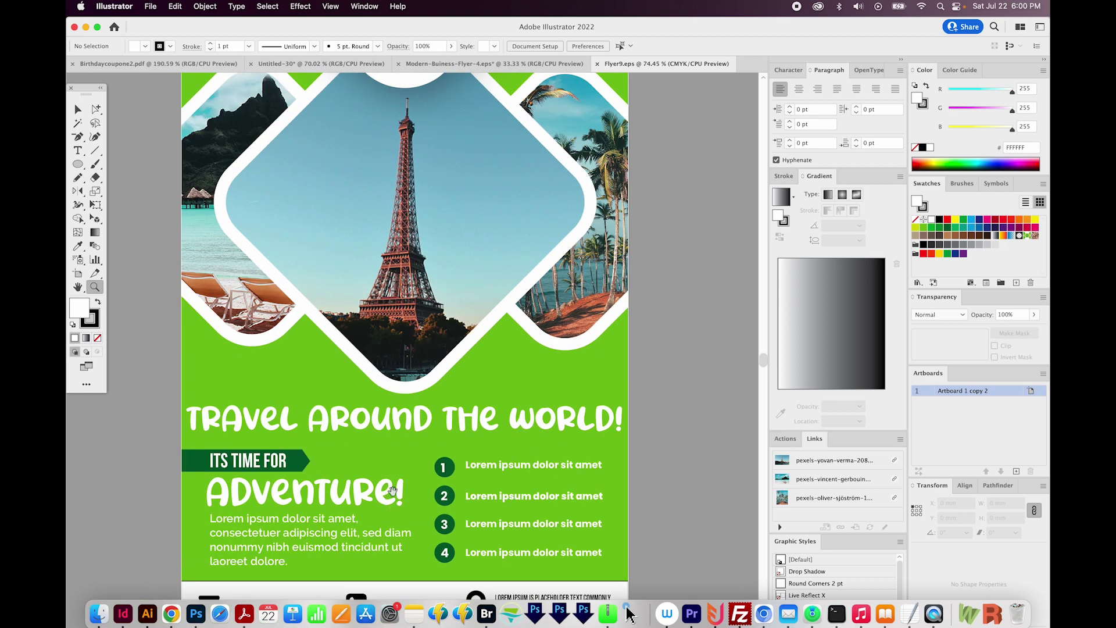
key("v")
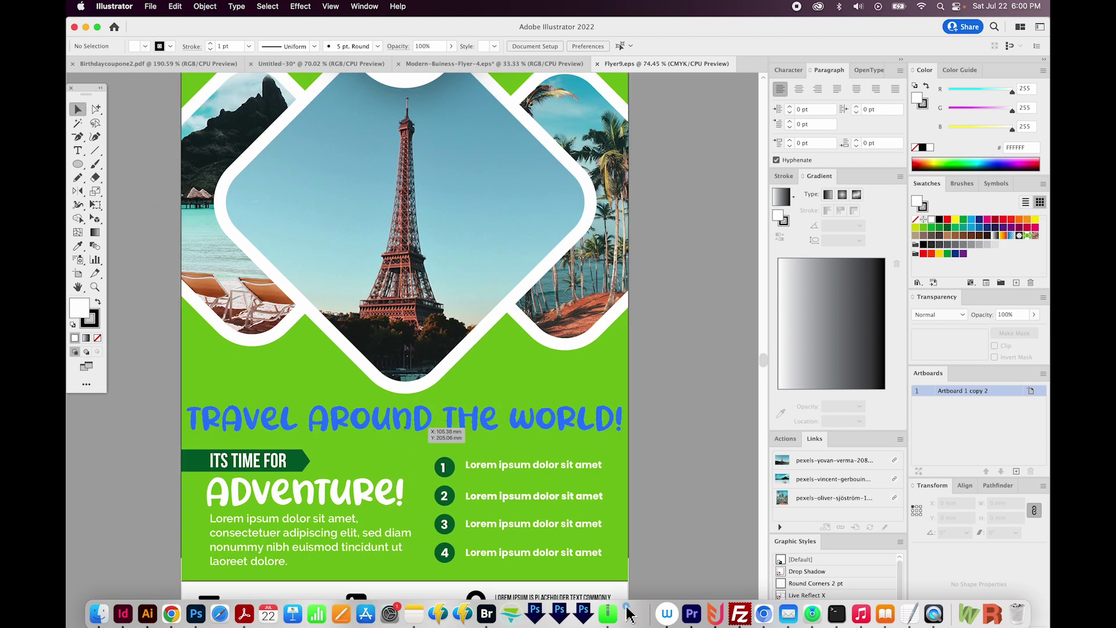
left_click(457, 449)
left_click(587, 420)
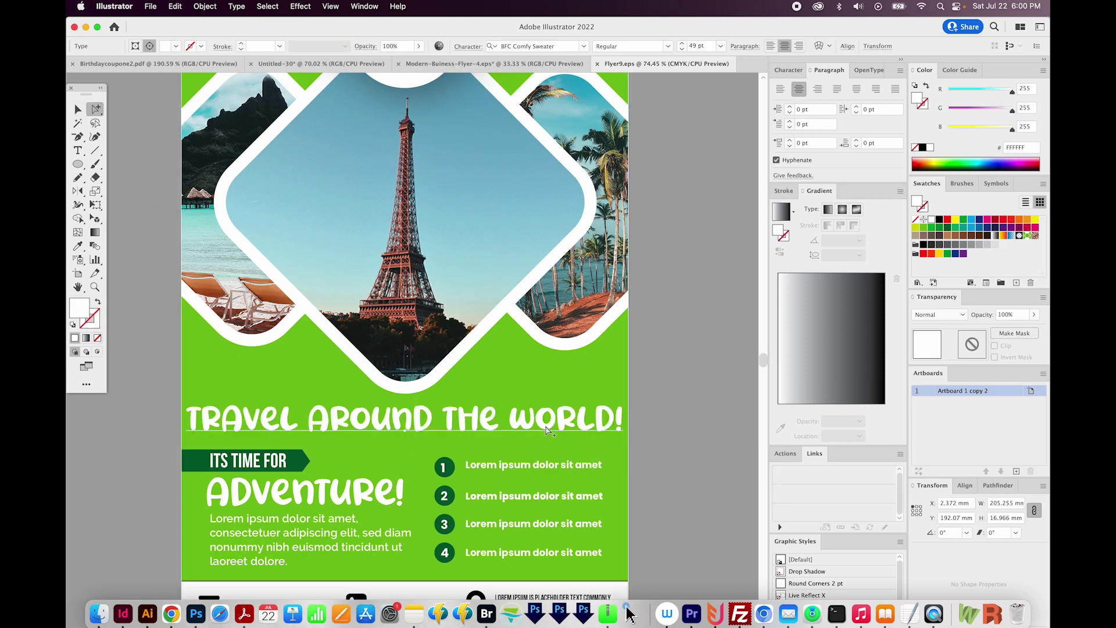
left_click_drag(624, 400, 620, 402)
left_click(400, 499)
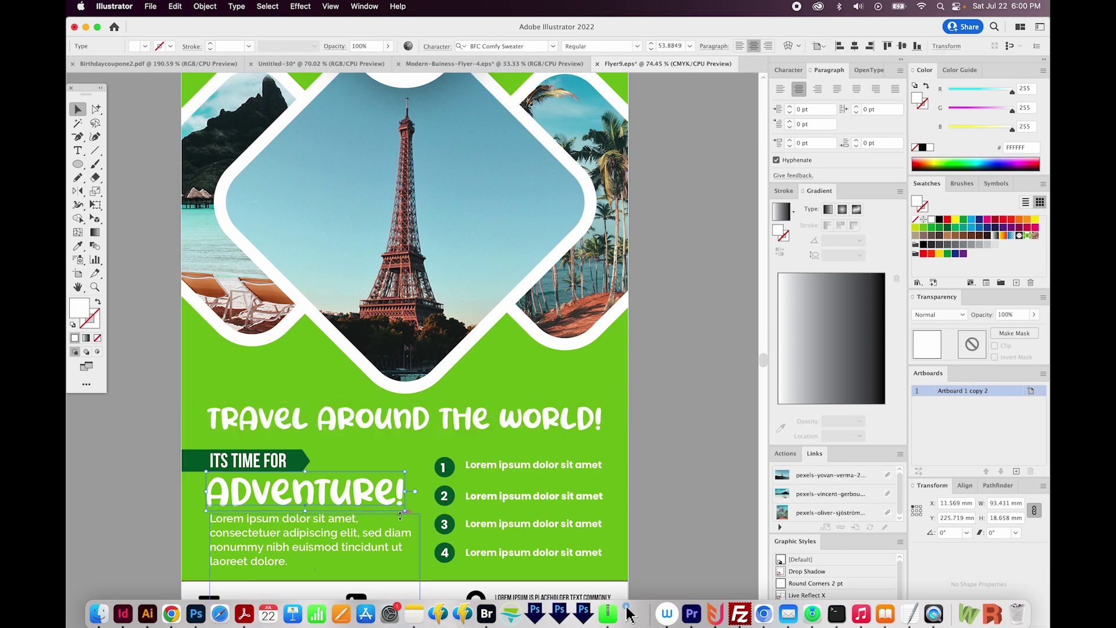
left_click_drag(405, 505, 378, 511)
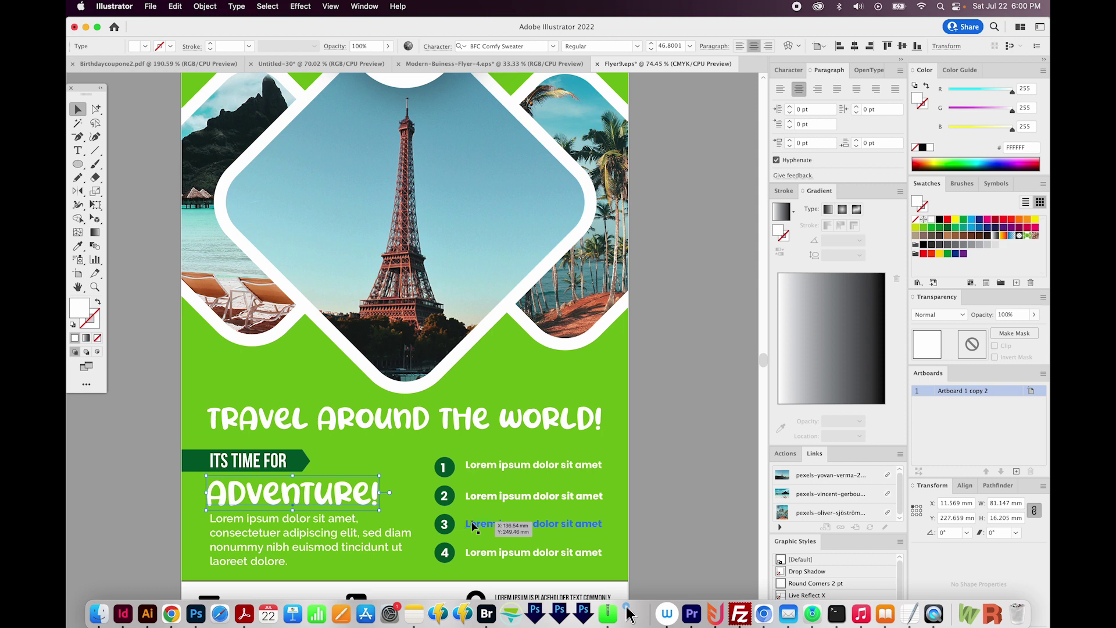
Step: Adjust the footer's phone, pin and envelope icons and nudge the placeholder text slightly left
left_click_drag(591, 399, 620, 419)
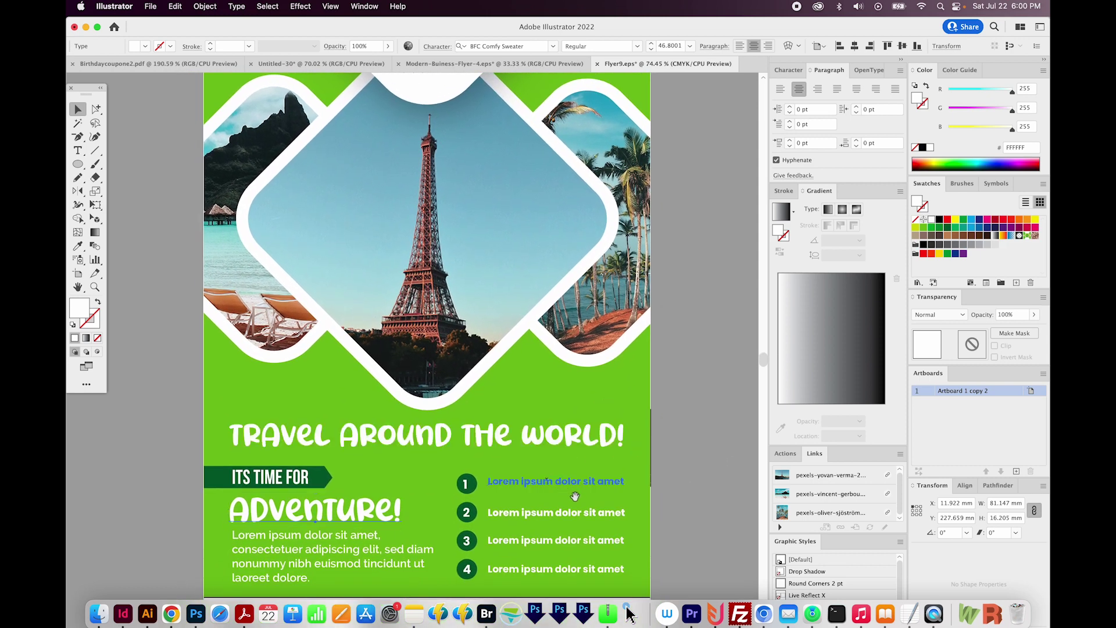
scroll(581, 483, "down", 3)
left_click(596, 401)
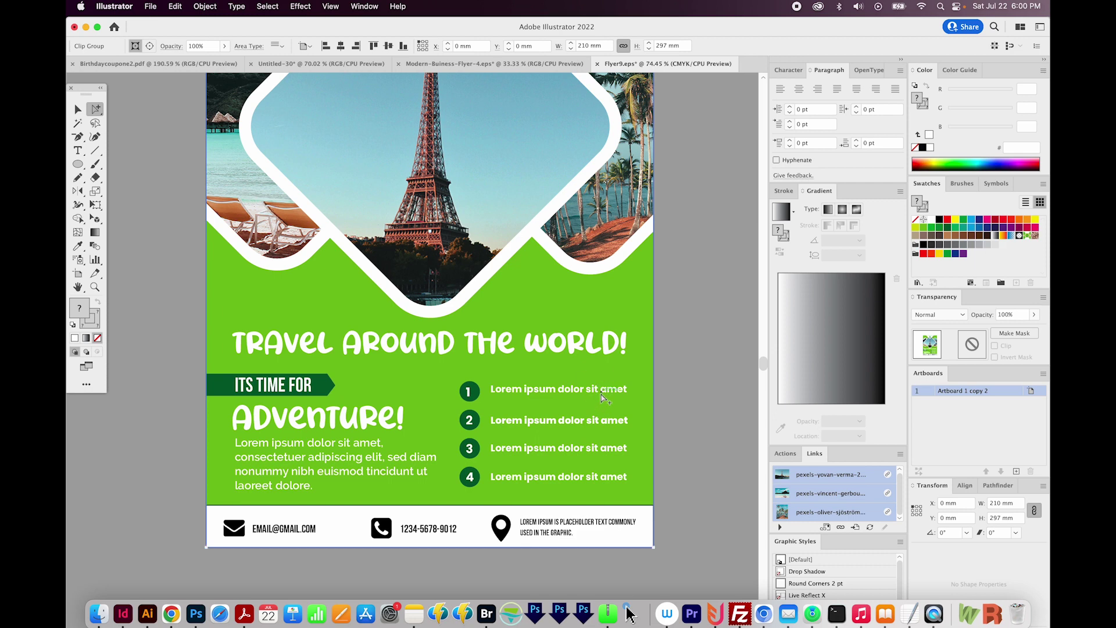
key("v")
left_click(662, 469)
scroll(570, 473, "down", 1)
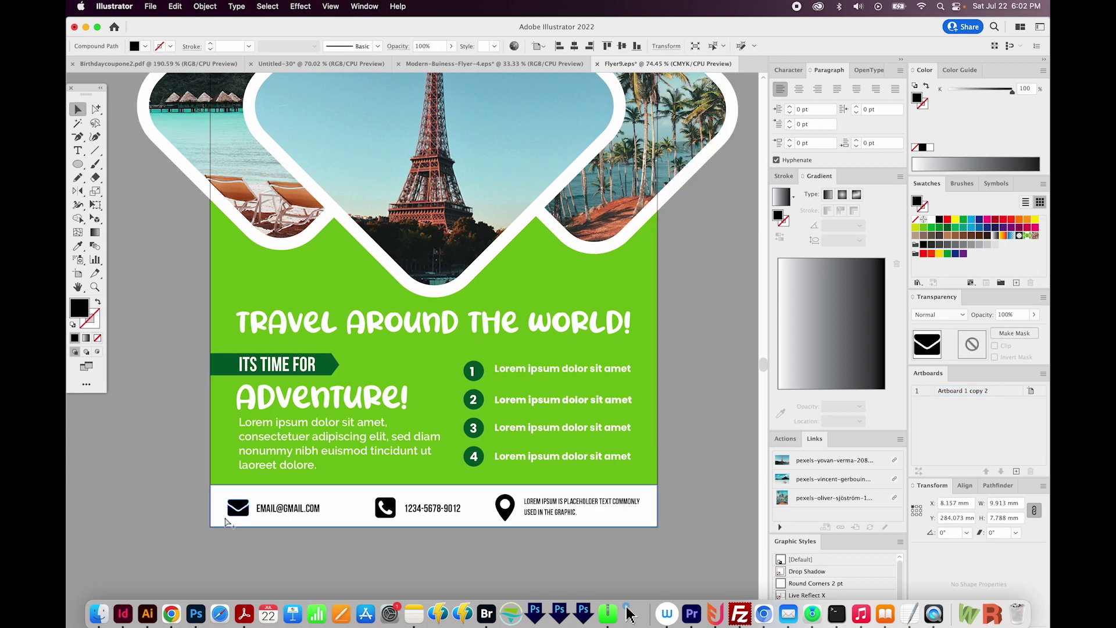
left_click(431, 509)
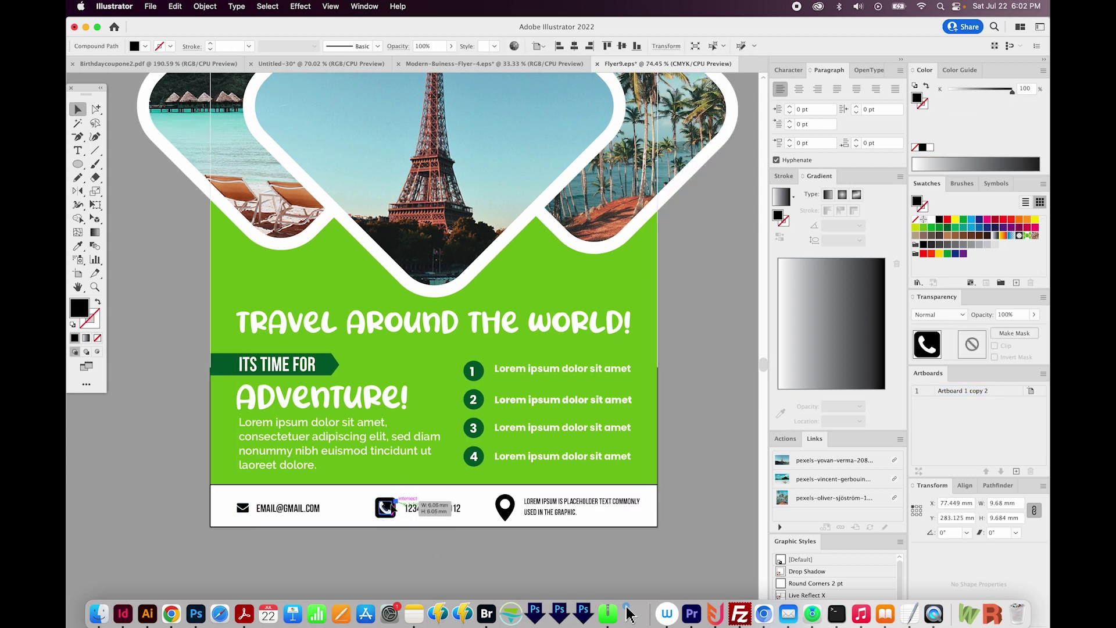
left_click(504, 507)
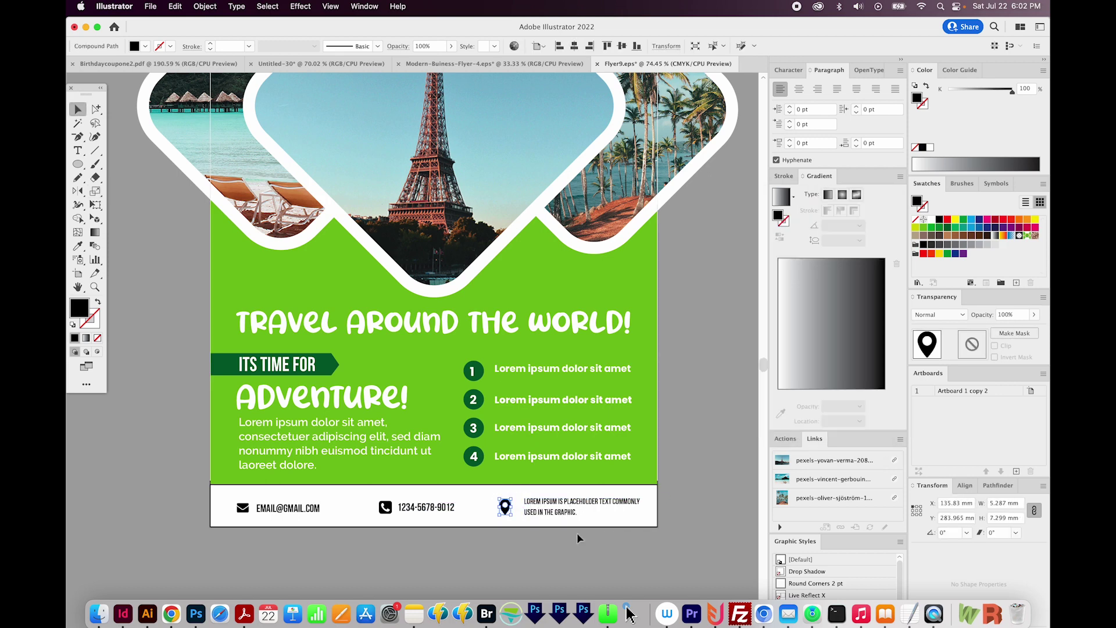
left_click(576, 512)
left_click_drag(575, 511, 569, 511)
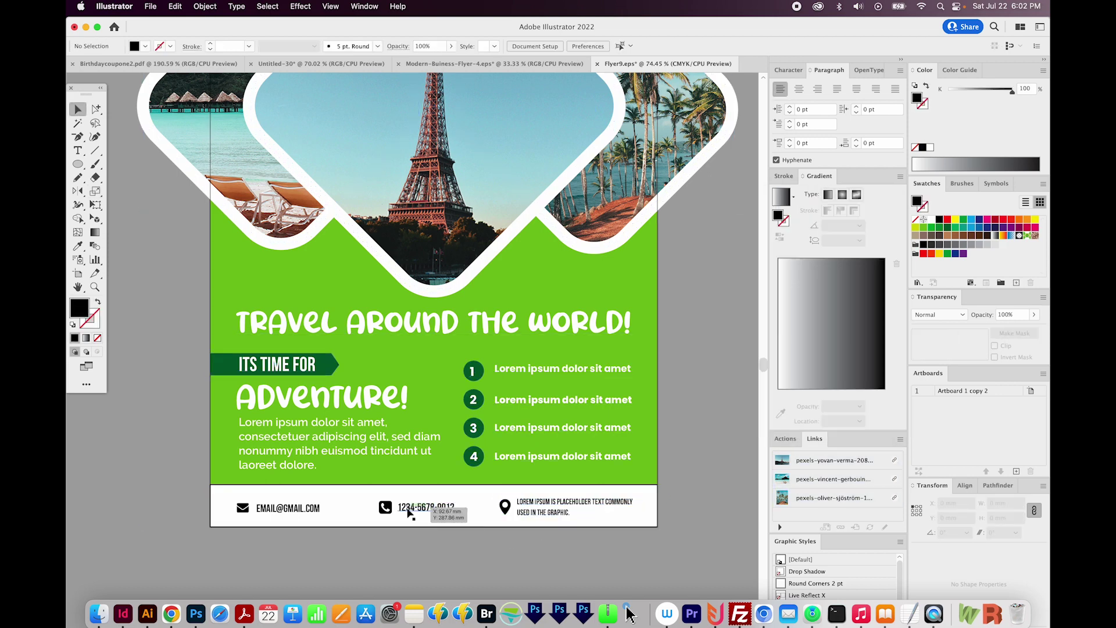
left_click(242, 507)
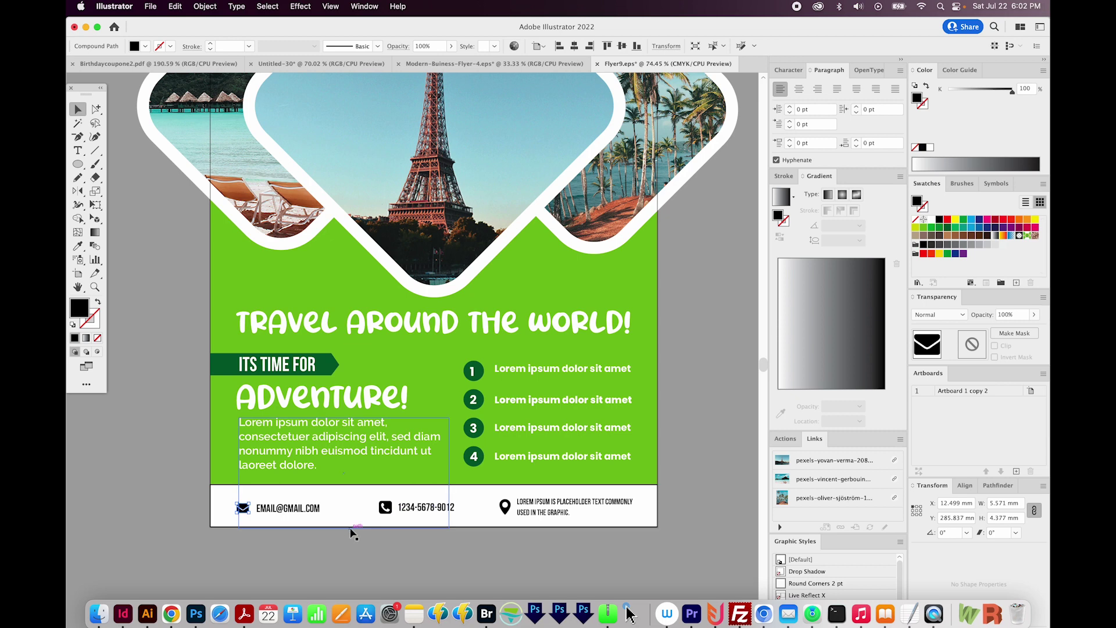
left_click(702, 467)
Step: Scroll up to view the corporate flyer's services sections and navy contact footer
scroll(706, 463, "up", 2)
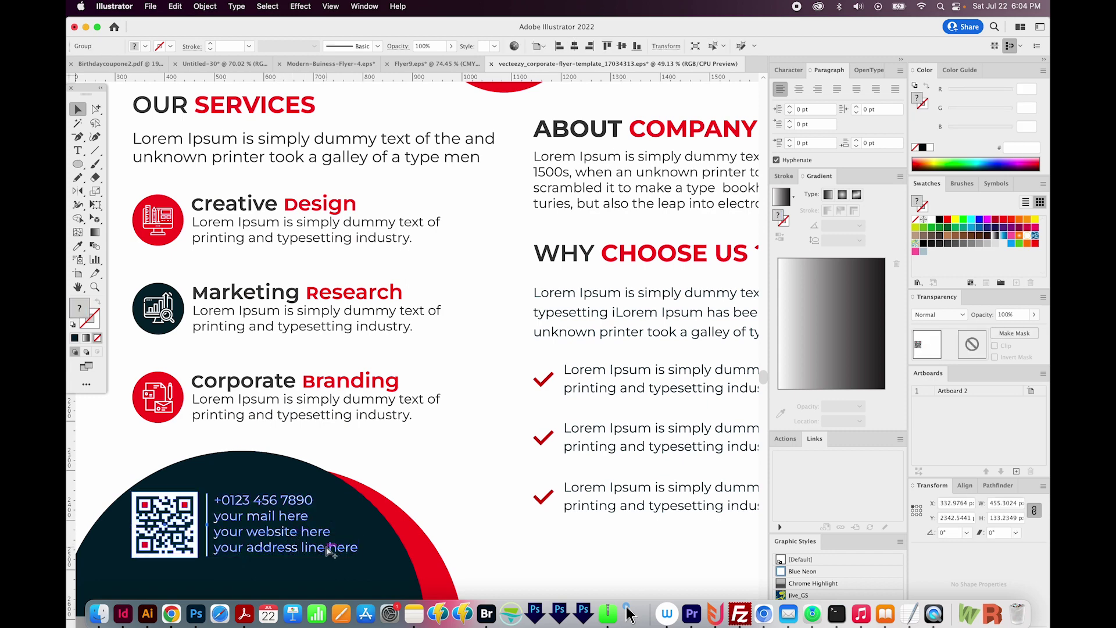
Step: Marquee-select the contact text lines on the navy circle, checking them in Outline view
scroll(310, 546, "left", 2)
scroll(310, 546, "left", 2)
left_click_drag(356, 543, 425, 567)
key("super+y")
key("a")
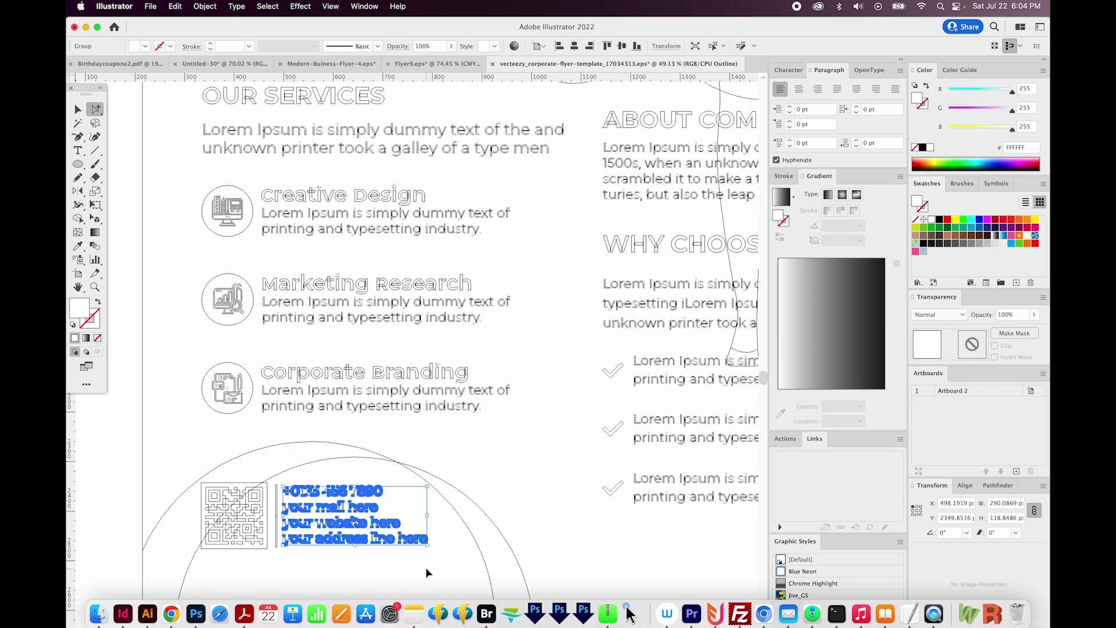
key("super+y")
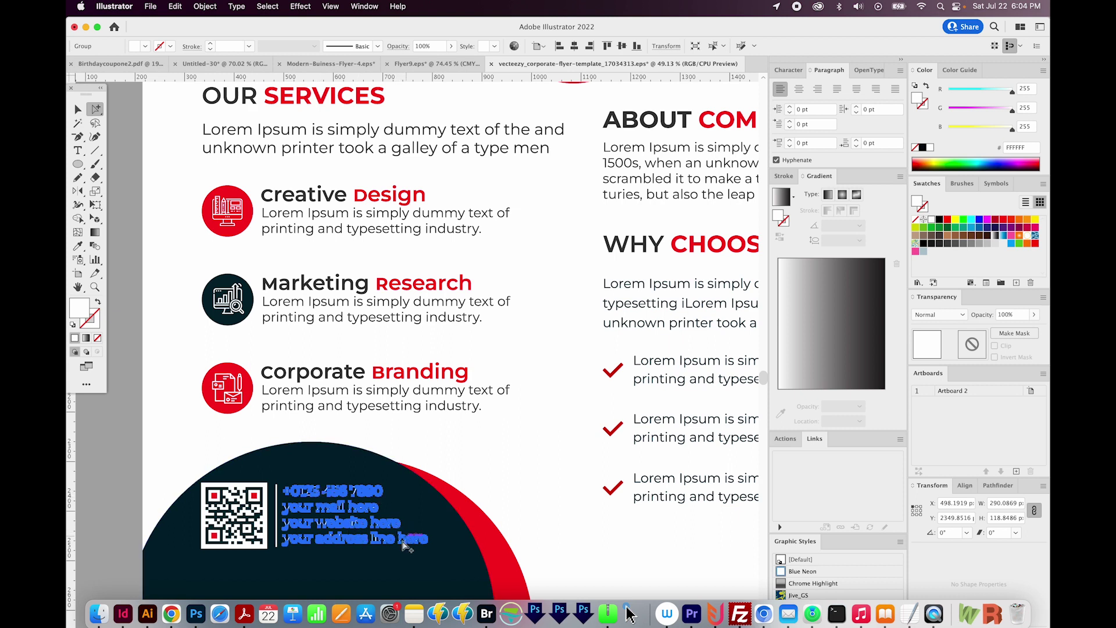
Step: Give the contact text a white 0.01 pt stroke and zoom in to check it
left_click_drag(80, 312, 92, 321)
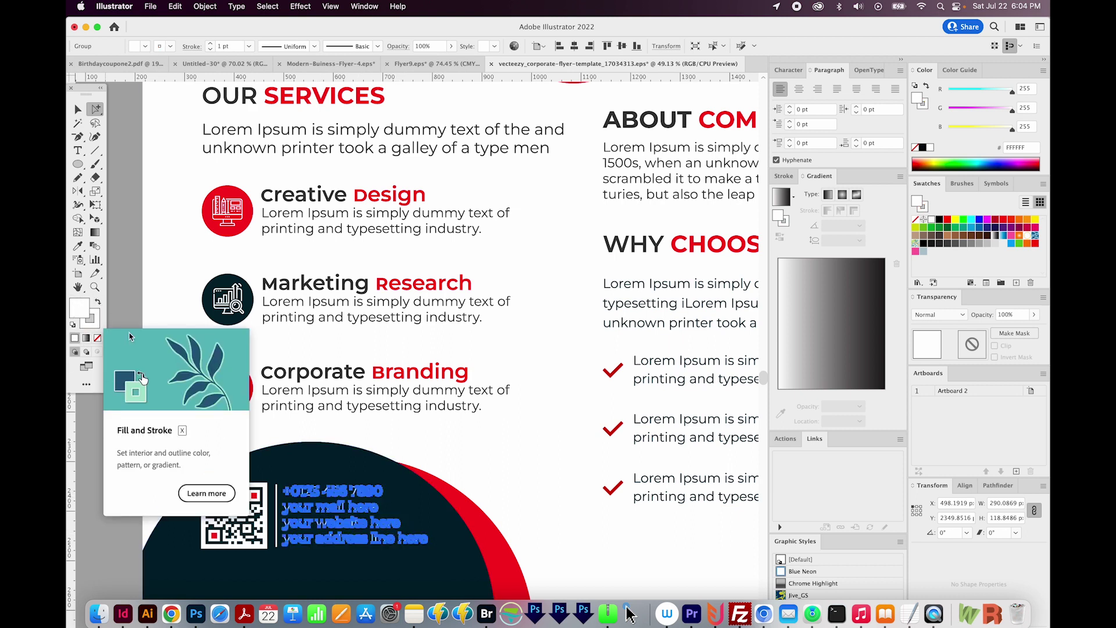
left_click(232, 46)
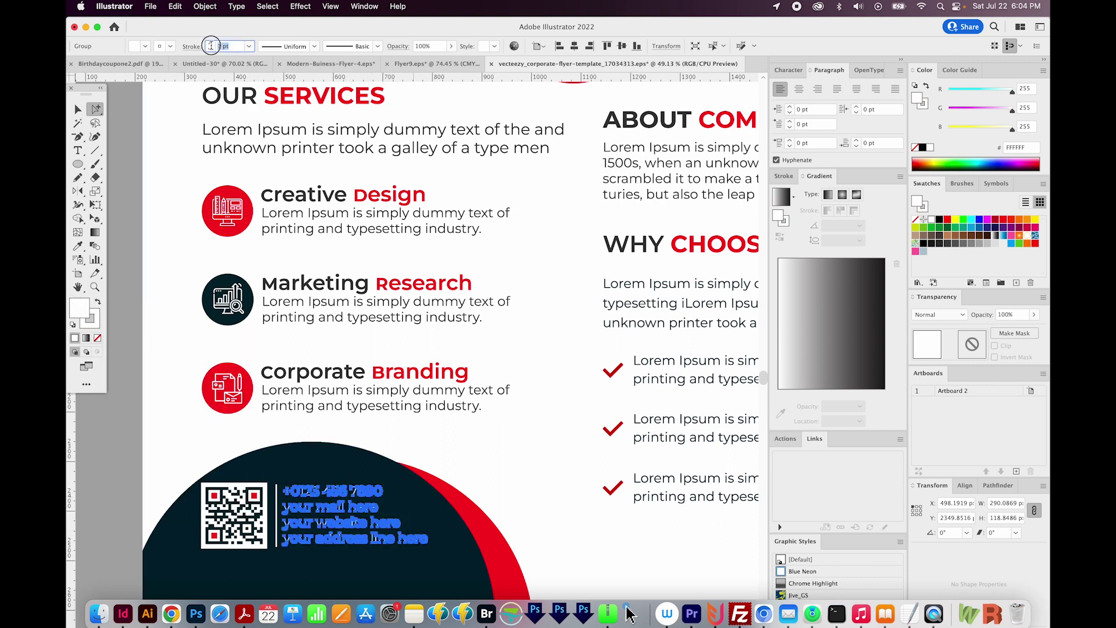
type(".01")
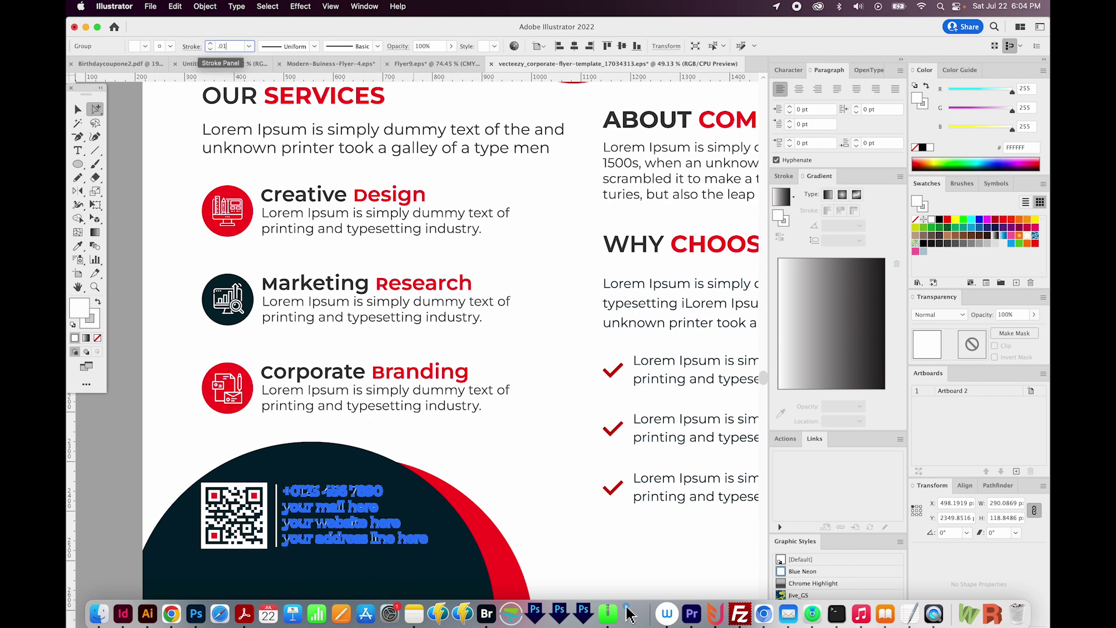
key("Return")
key("super+shift+a")
key("super+minus")
key("z")
left_click(372, 384)
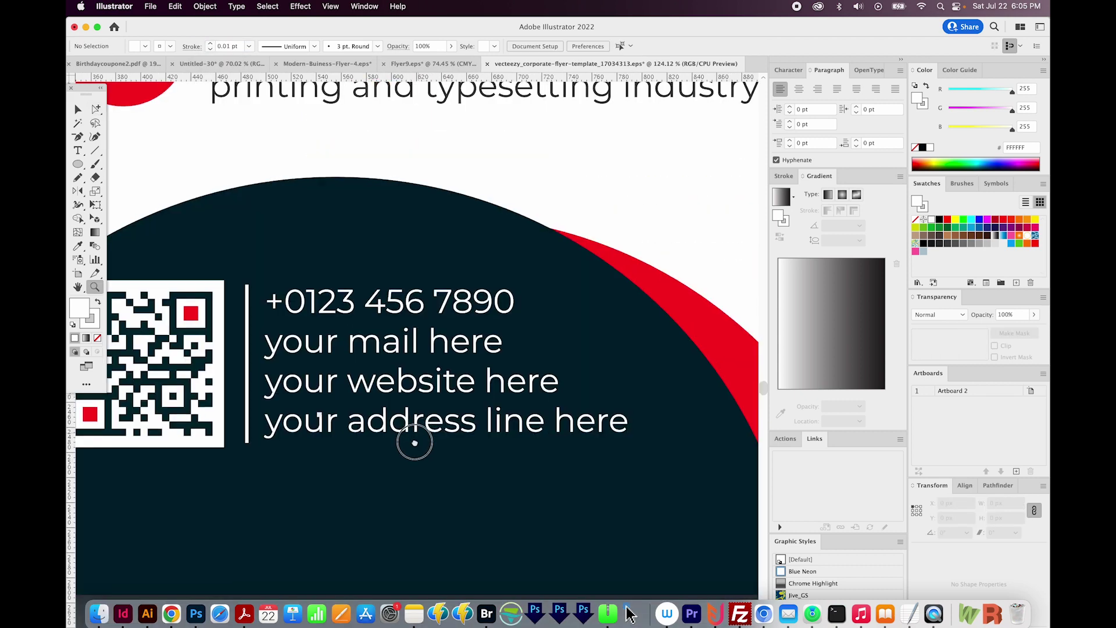